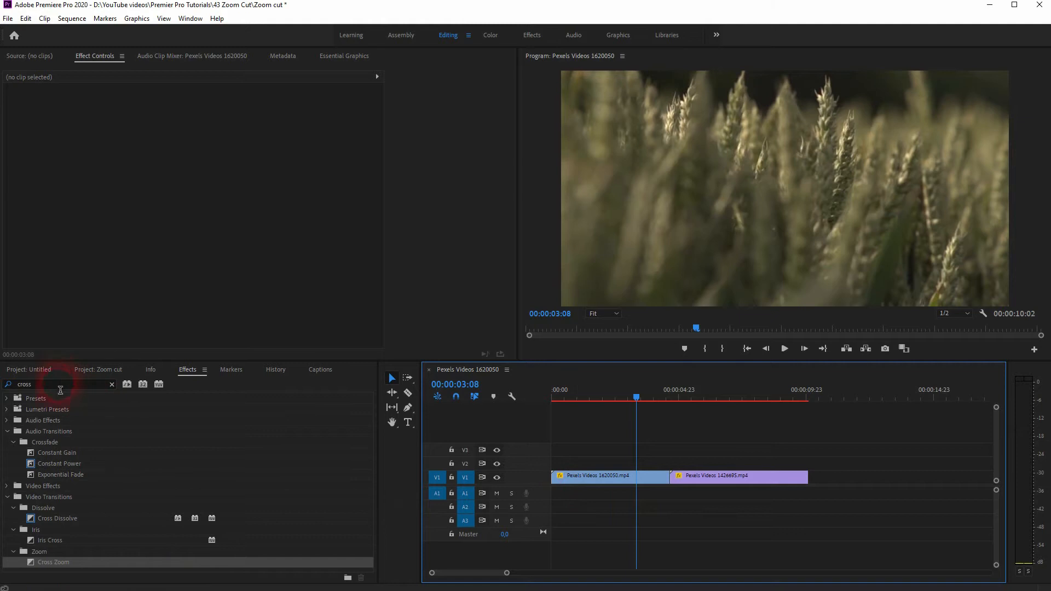
Apply the Cross Zoom transition to the cut between the two clips and align it to Center at Cut.
{"action": "left_click", "coordinate": [53, 559]}
{"action": "left_click_drag", "start_coordinate": [54, 564], "coordinate": [689, 479]}
{"action": "left_click", "coordinate": [690, 480]}
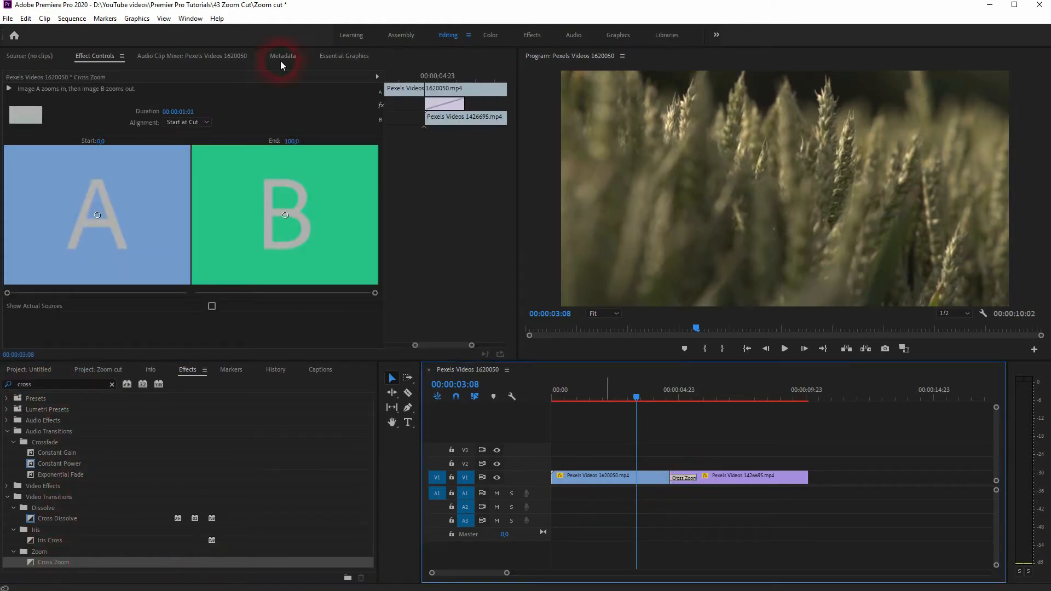
{"action": "left_click", "coordinate": [190, 122]}
{"action": "left_click", "coordinate": [194, 134]}
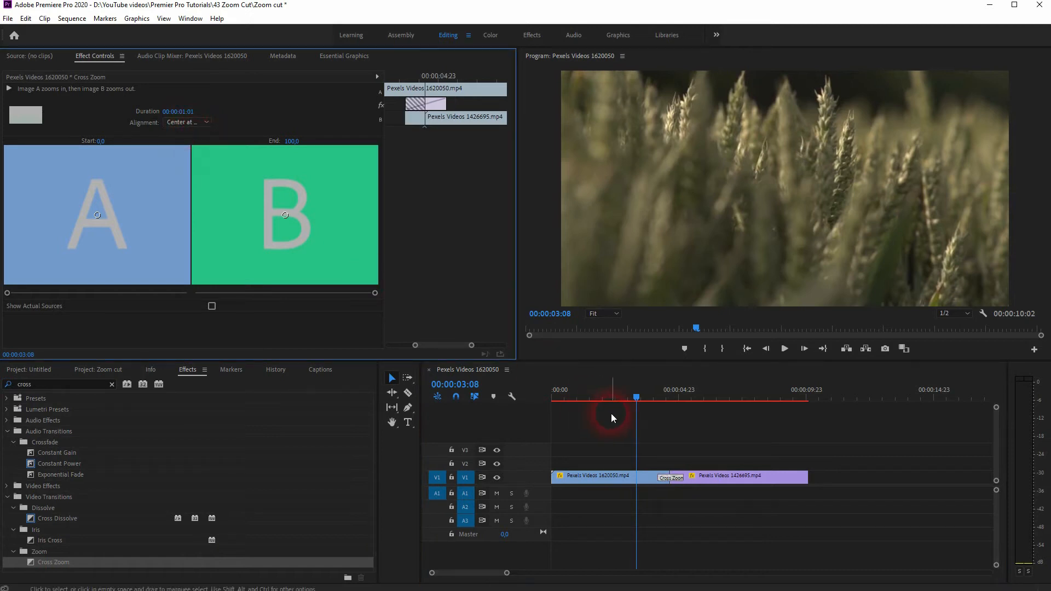
Play back the Cross Zoom transition and delete it from the cut between the two clips.
{"action": "left_click", "coordinate": [639, 396]}
{"action": "key", "text": "space"}
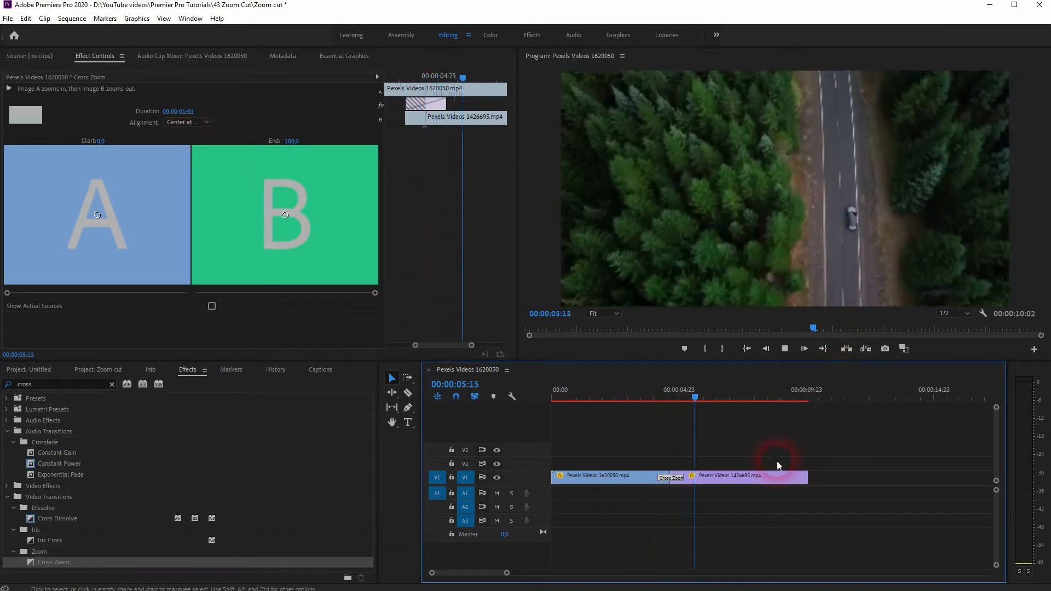
{"action": "left_click", "coordinate": [672, 478]}
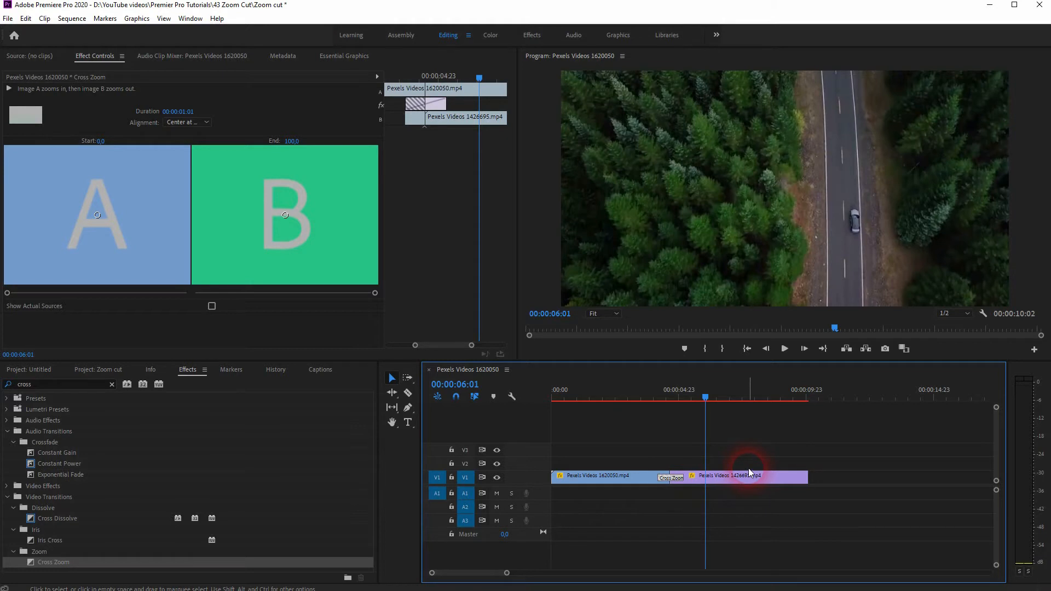
{"action": "key", "text": "Delete"}
Split the forest road clip at 00:00:06:01 and 00:00:07:11 to isolate a middle segment.
{"action": "left_click_drag", "start_coordinate": [707, 390], "coordinate": [709, 418]}
{"action": "key", "text": "c"}
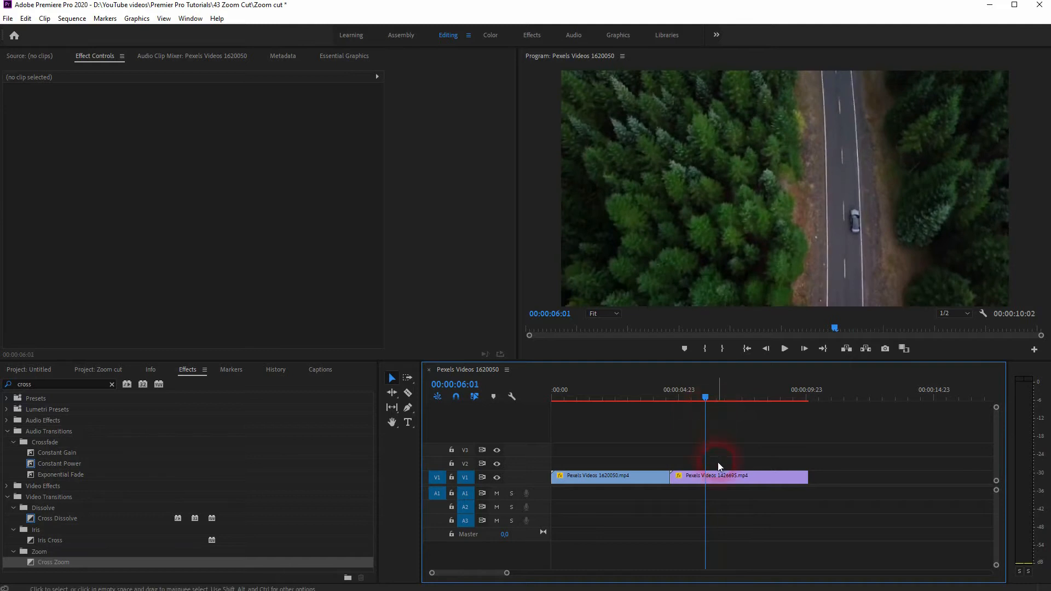
{"action": "left_click", "coordinate": [705, 476]}
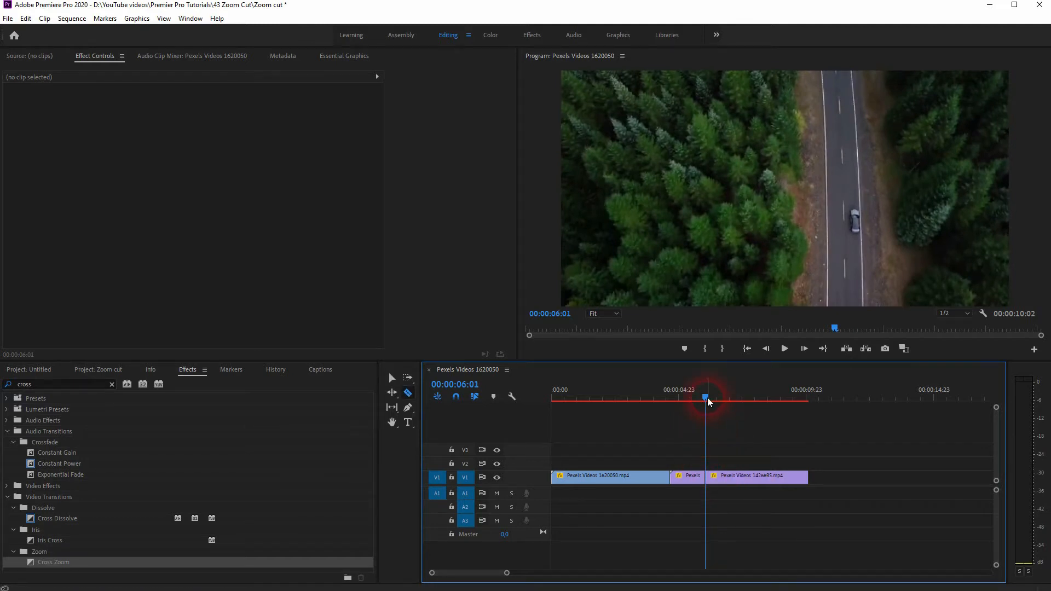
{"action": "left_click_drag", "start_coordinate": [708, 402], "coordinate": [742, 399]}
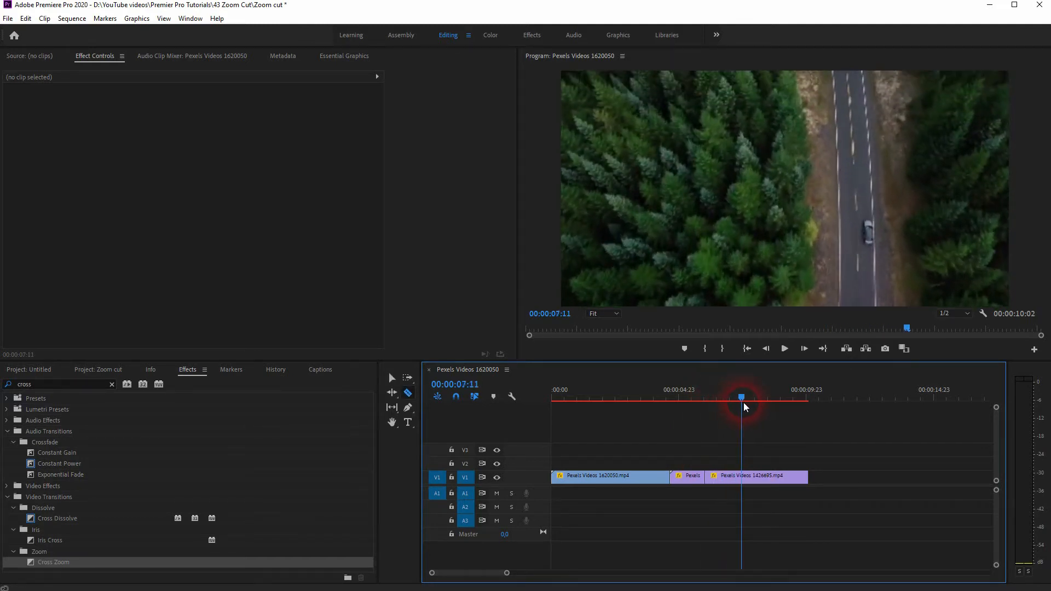
{"action": "left_click", "coordinate": [743, 478]}
{"action": "key", "text": "v"}
At 00:00:06:01, set the middle segment's Scale to 500 and shift its Position to about -209, -11 to frame the car.
{"action": "left_click_drag", "start_coordinate": [743, 399], "coordinate": [716, 403]}
{"action": "left_click", "coordinate": [729, 484]}
{"action": "left_click_drag", "start_coordinate": [420, 76], "coordinate": [393, 112]}
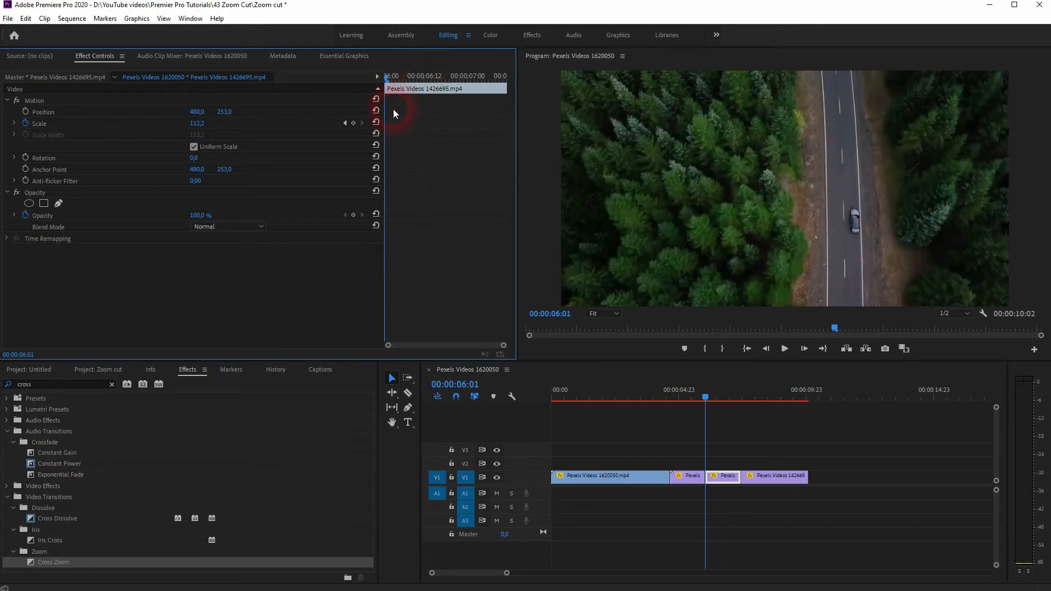
{"action": "left_click", "coordinate": [207, 130]}
{"action": "type", "text": "500"}
{"action": "left_click", "coordinate": [367, 199]}
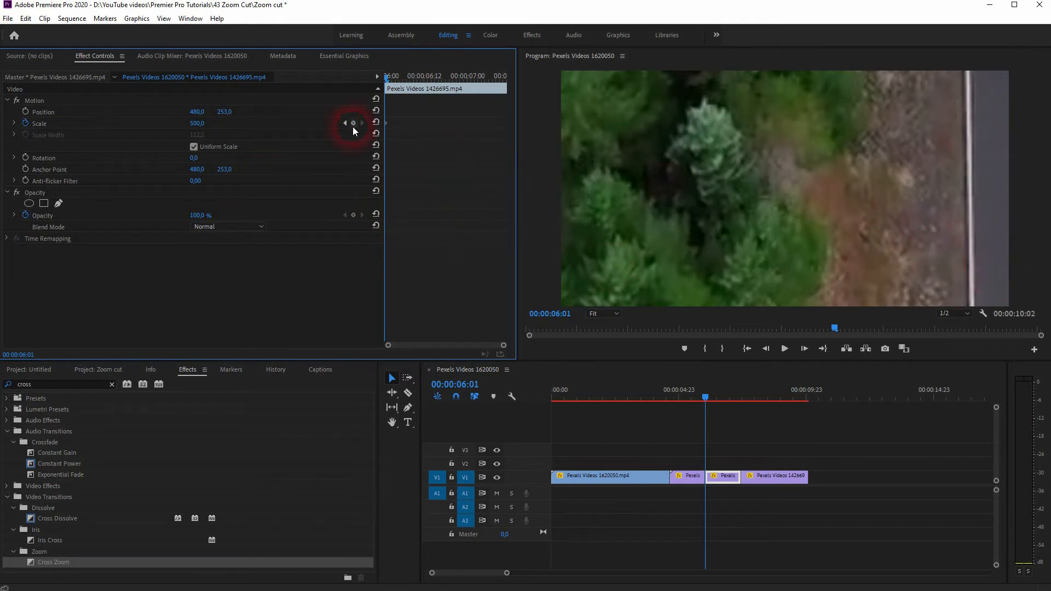
{"action": "left_click_drag", "start_coordinate": [200, 117], "coordinate": [4, 118]}
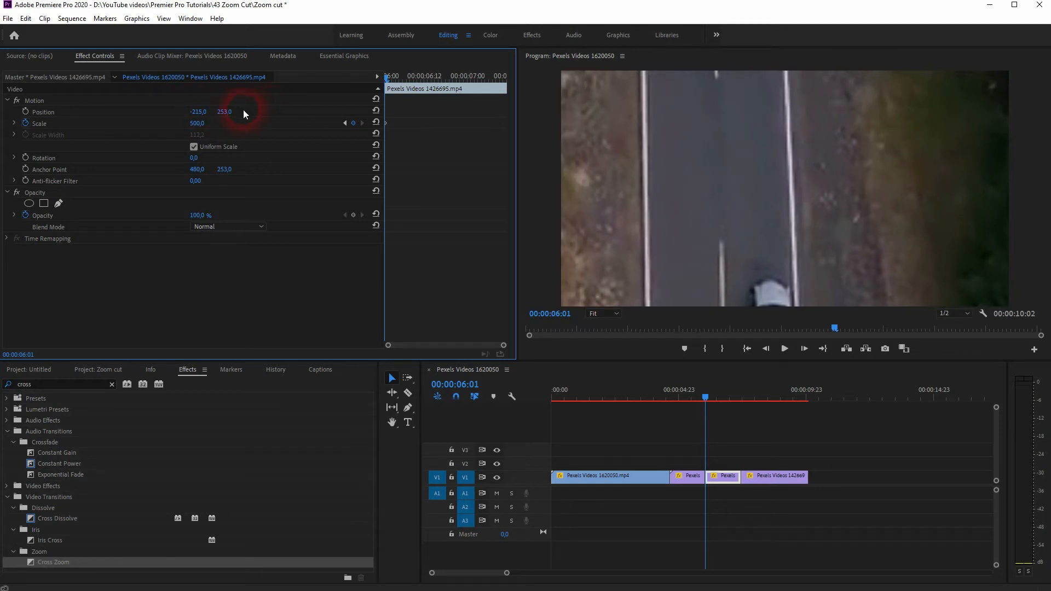
{"action": "left_click_drag", "start_coordinate": [225, 111], "coordinate": [202, 111]}
Play back the sequence from before the enlarged segment to review the zoom cut.
{"action": "left_click_drag", "start_coordinate": [704, 400], "coordinate": [658, 407]}
{"action": "left_click", "coordinate": [789, 464]}
{"action": "key", "text": "space"}
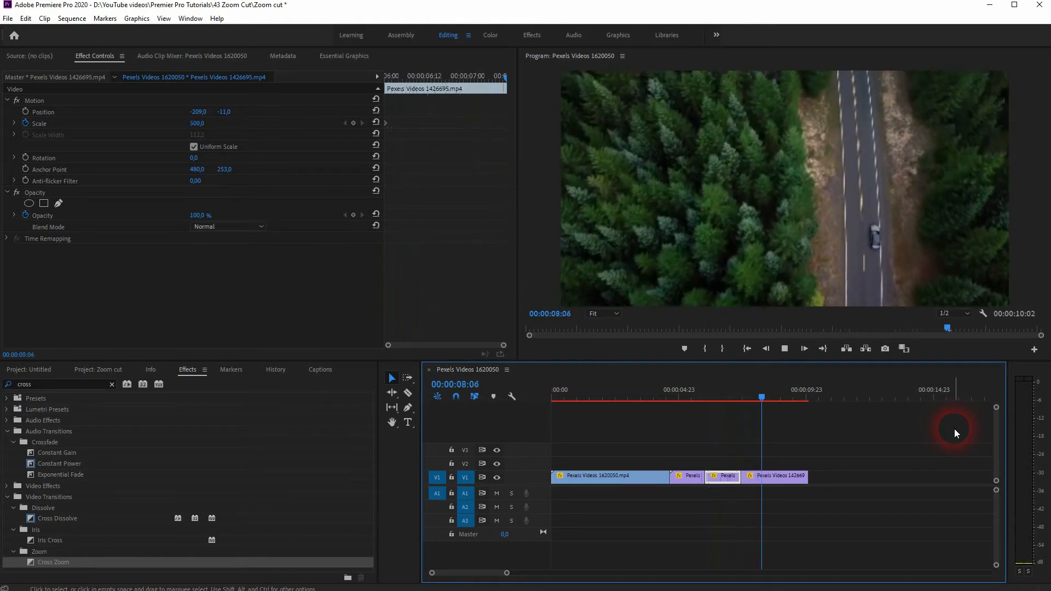
{"action": "key", "text": "space"}
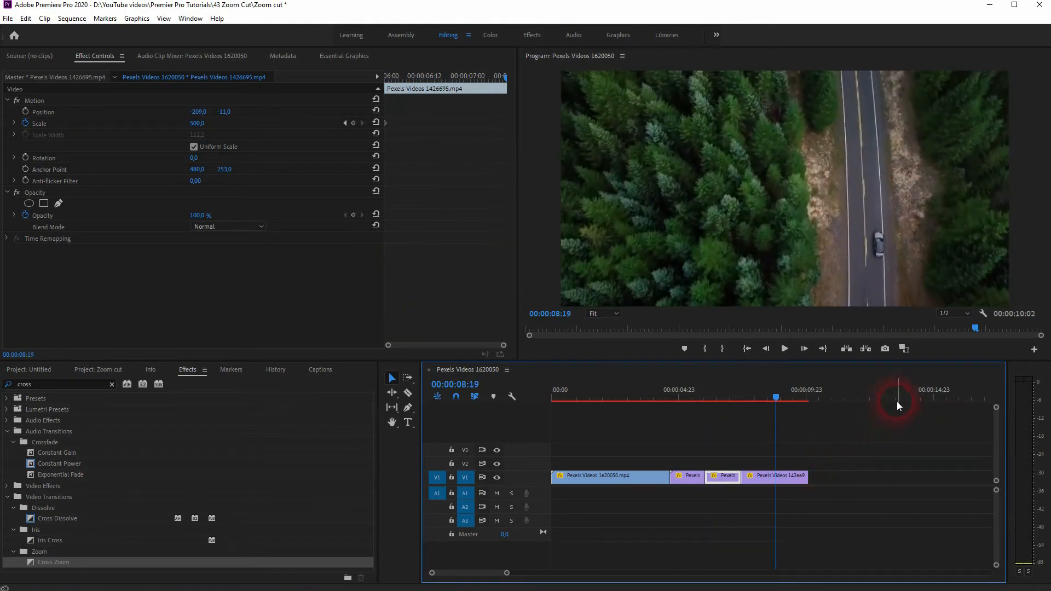
{"action": "left_click", "coordinate": [733, 474]}
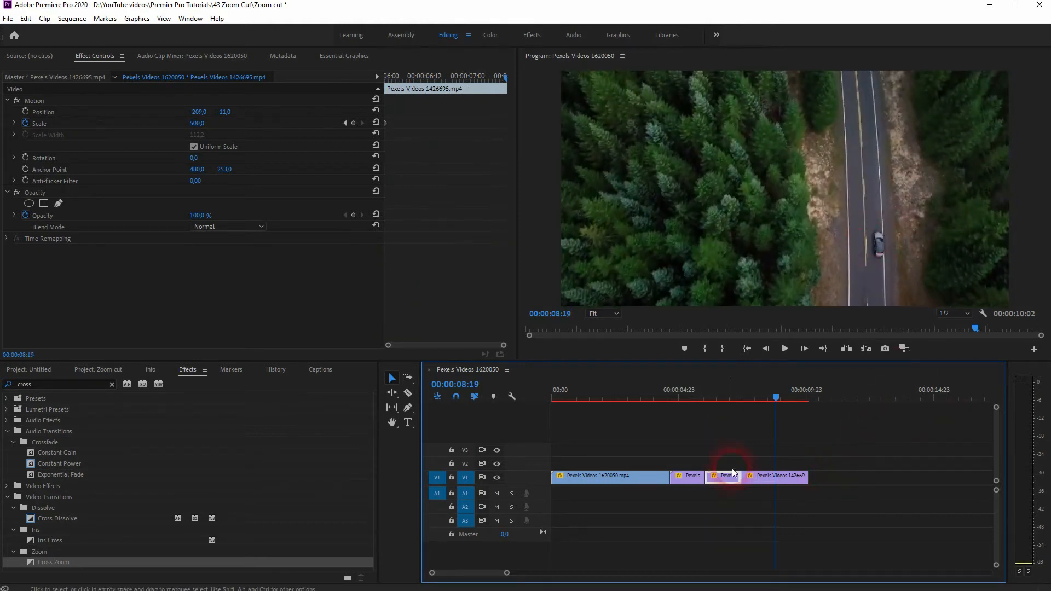
{"action": "left_click", "coordinate": [772, 392]}
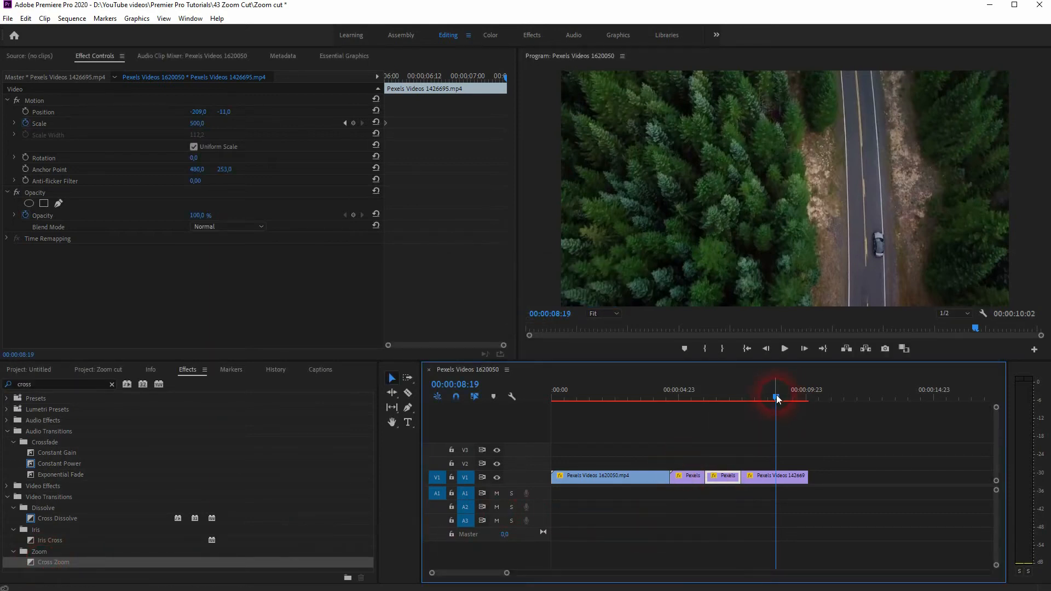
Add a Scale keyframe near the end of the wheat clip, at about 00:00:04:05.
{"action": "left_click_drag", "start_coordinate": [776, 398], "coordinate": [659, 423]}
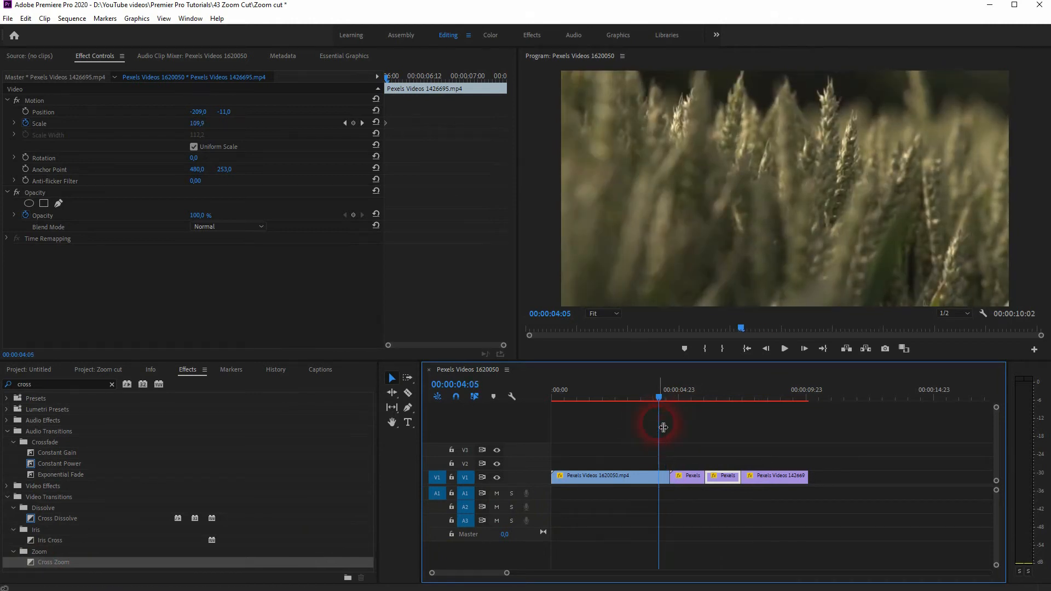
{"action": "left_click", "coordinate": [623, 478]}
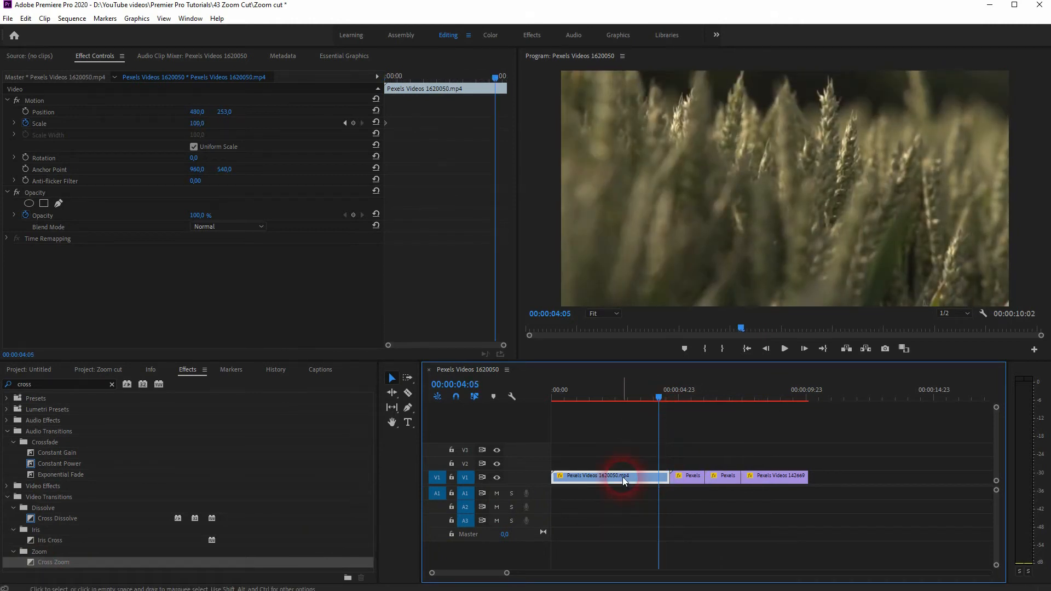
{"action": "left_click", "coordinate": [671, 479]}
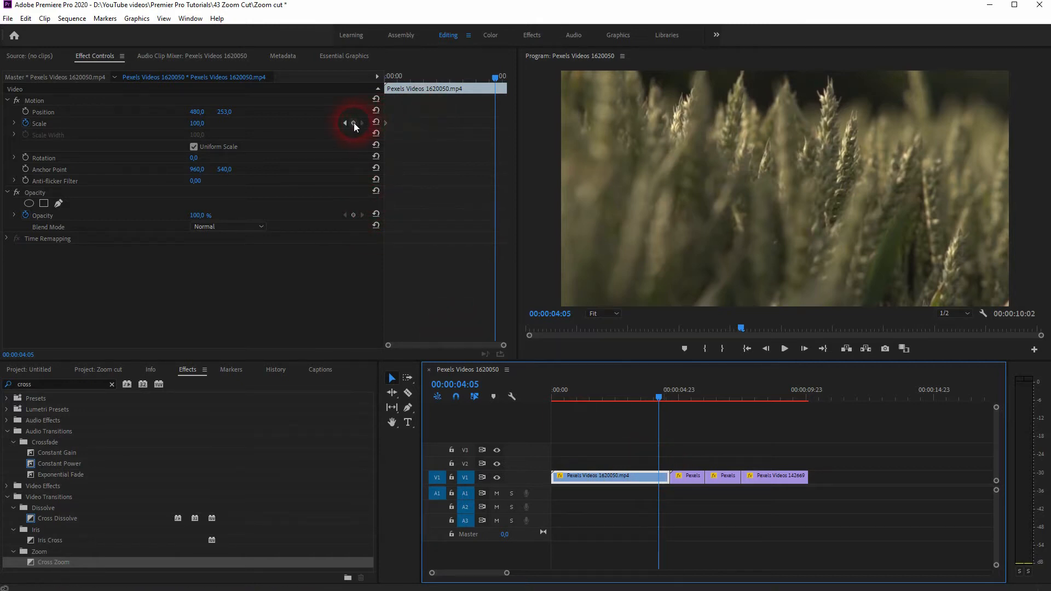
{"action": "left_click", "coordinate": [353, 122]}
Add a Scale keyframe of 1000 at the end of the wheat clip, at 00:00:04:15.
{"action": "left_click", "coordinate": [495, 74]}
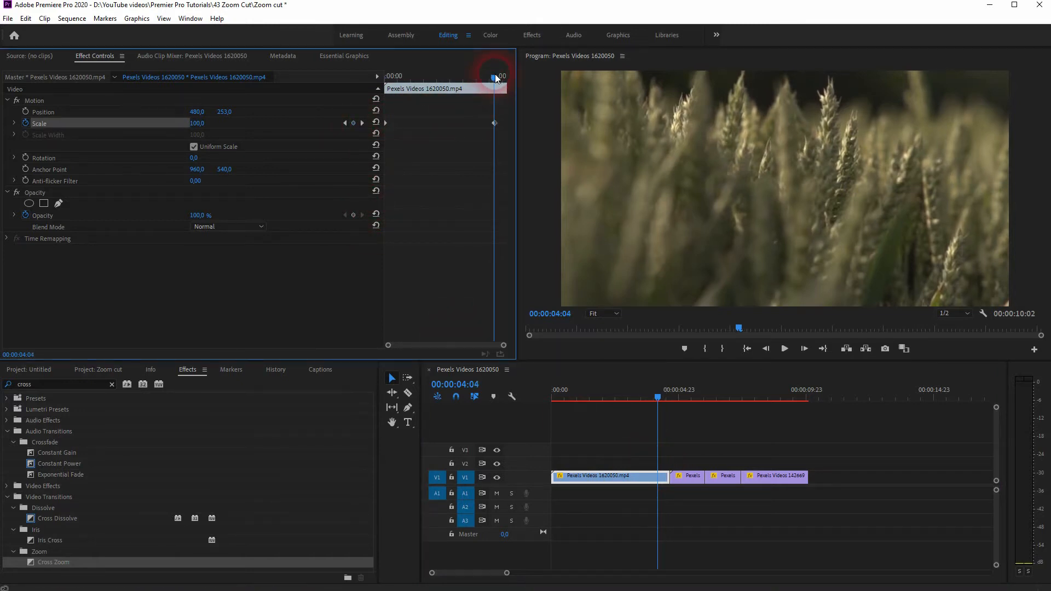
{"action": "left_click_drag", "start_coordinate": [495, 74], "coordinate": [506, 76]}
{"action": "left_click", "coordinate": [354, 122]}
{"action": "left_click", "coordinate": [206, 124]}
{"action": "type", "text": "1000"}
{"action": "key", "text": "Return"}
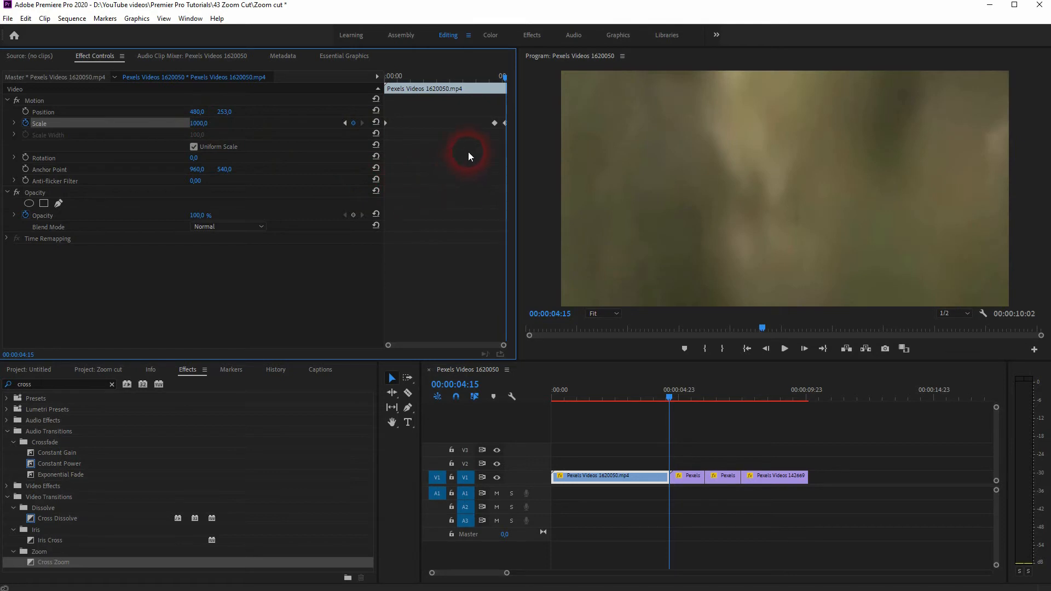
Scrub and play back the wheat clip's zoom-in across the cut.
{"action": "left_click_drag", "start_coordinate": [505, 75], "coordinate": [499, 78]}
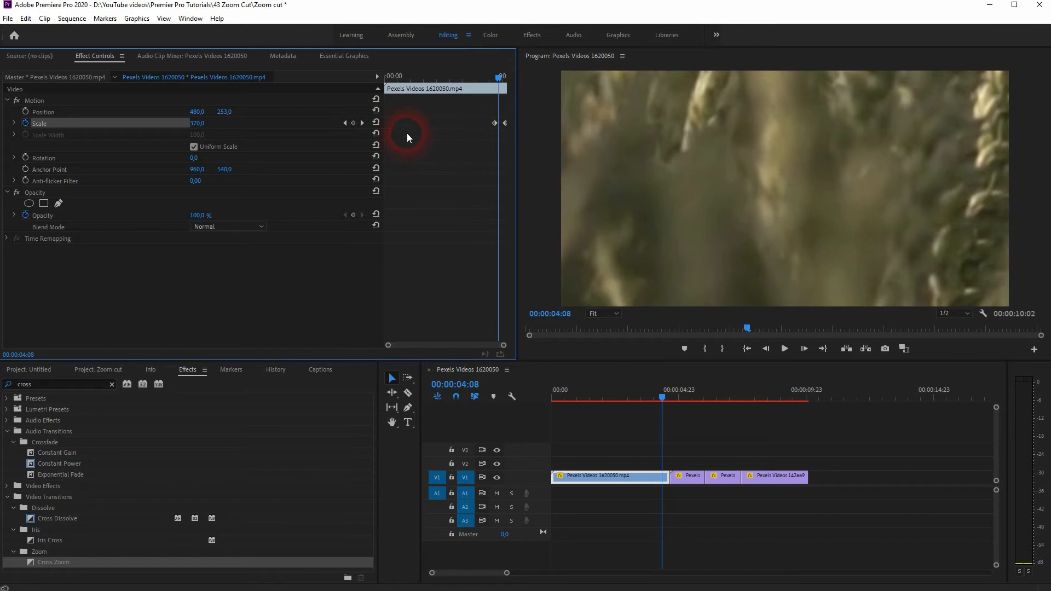
{"action": "left_click_drag", "start_coordinate": [498, 79], "coordinate": [471, 79]}
{"action": "key", "text": "space"}
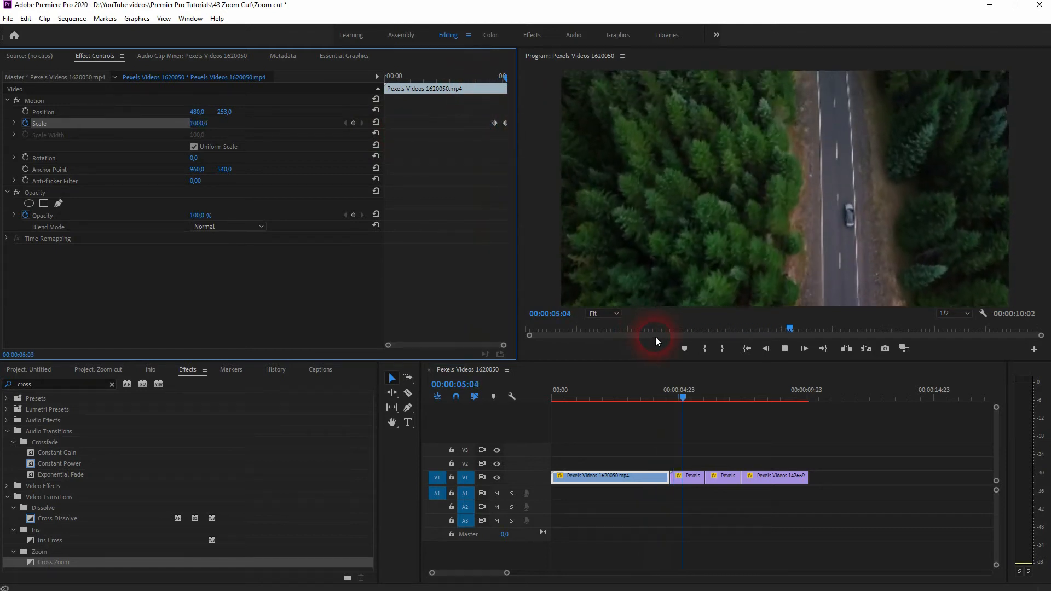
{"action": "key", "text": "space"}
Expand the wheat clip's Scale graph, then apply Ease Out to the zoom's starting keyframe and Ease In to its ending keyframe.
{"action": "left_click_drag", "start_coordinate": [688, 395], "coordinate": [666, 396]}
{"action": "left_click", "coordinate": [504, 167]}
{"action": "left_click", "coordinate": [7, 127]}
{"action": "left_click", "coordinate": [14, 124]}
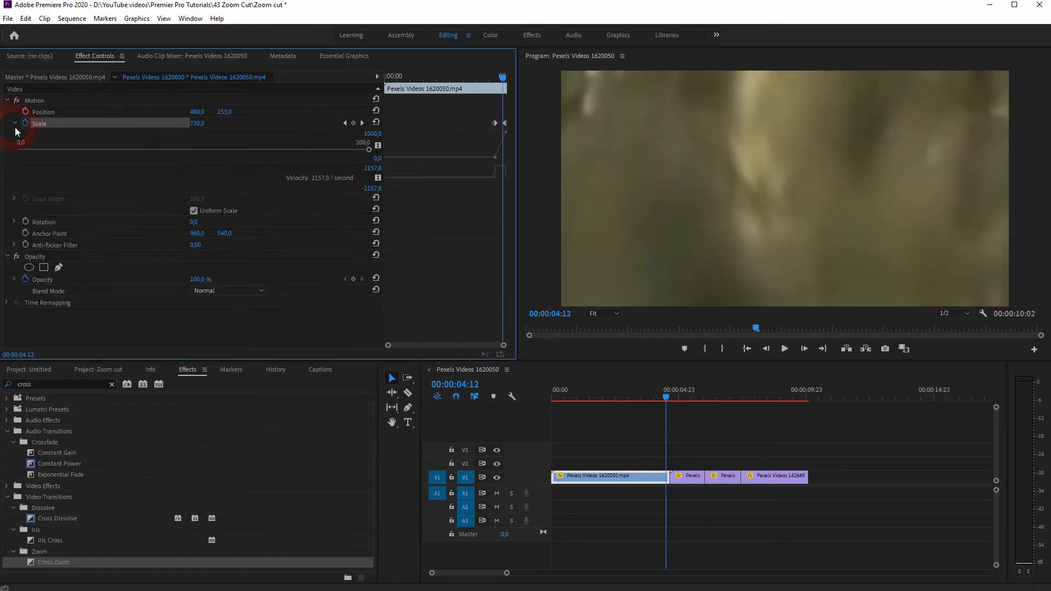
{"action": "right_click", "coordinate": [496, 124]}
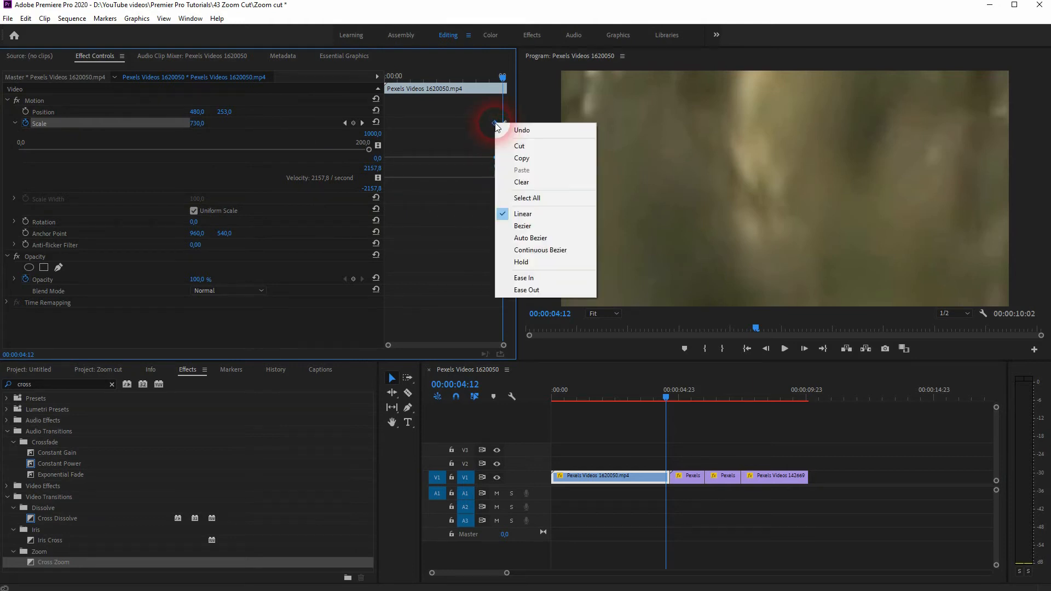
{"action": "left_click", "coordinate": [549, 291]}
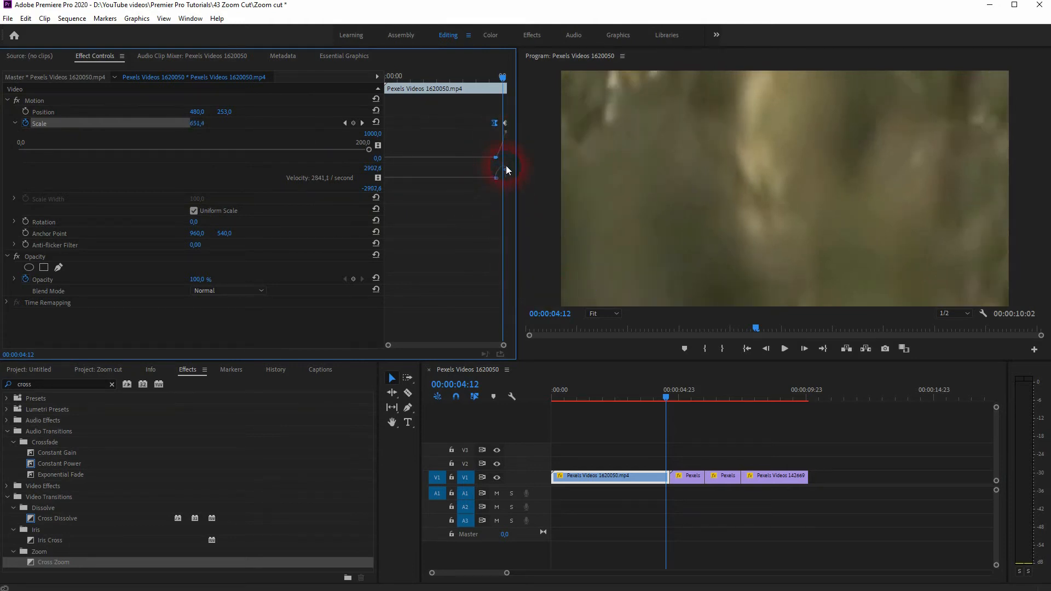
{"action": "right_click", "coordinate": [505, 123]}
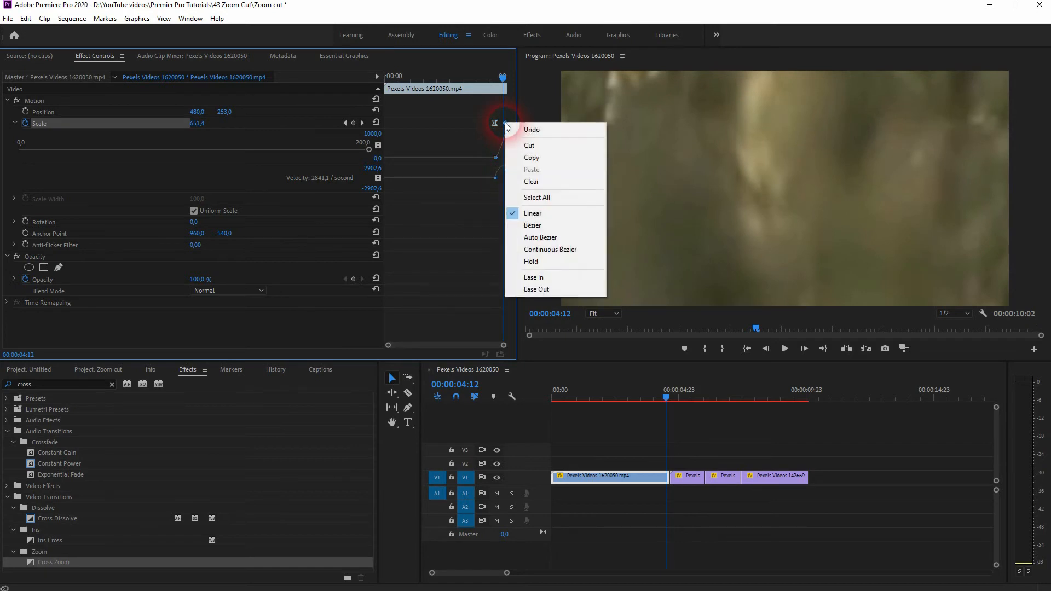
{"action": "left_click", "coordinate": [558, 277]}
{"action": "left_click_drag", "start_coordinate": [494, 179], "coordinate": [511, 182]}
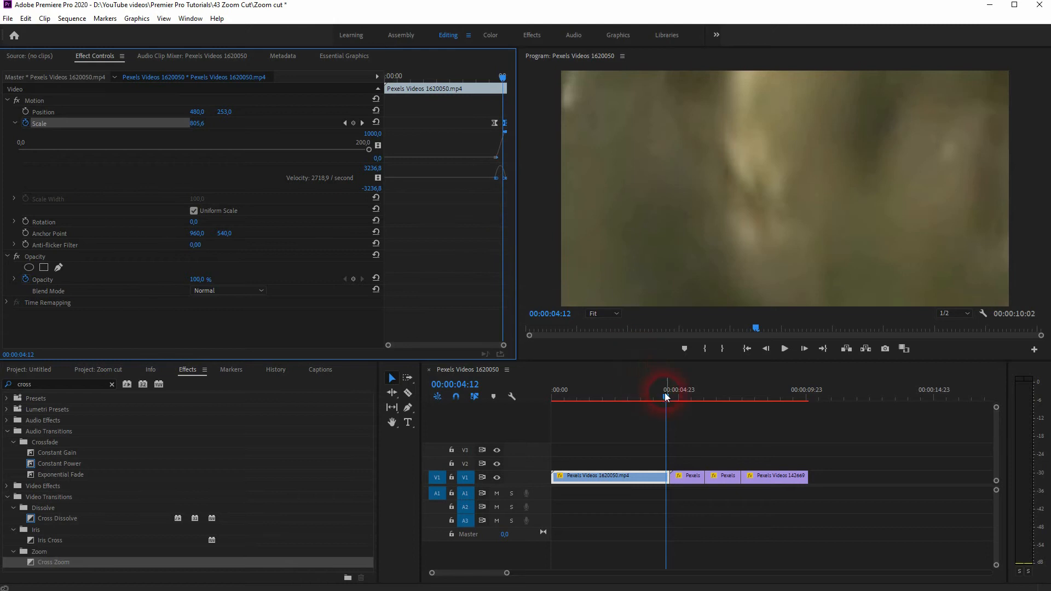
Play back the eased zoom-in from shortly before the cut.
{"action": "left_click_drag", "start_coordinate": [666, 399], "coordinate": [645, 399]}
{"action": "key", "text": "space"}
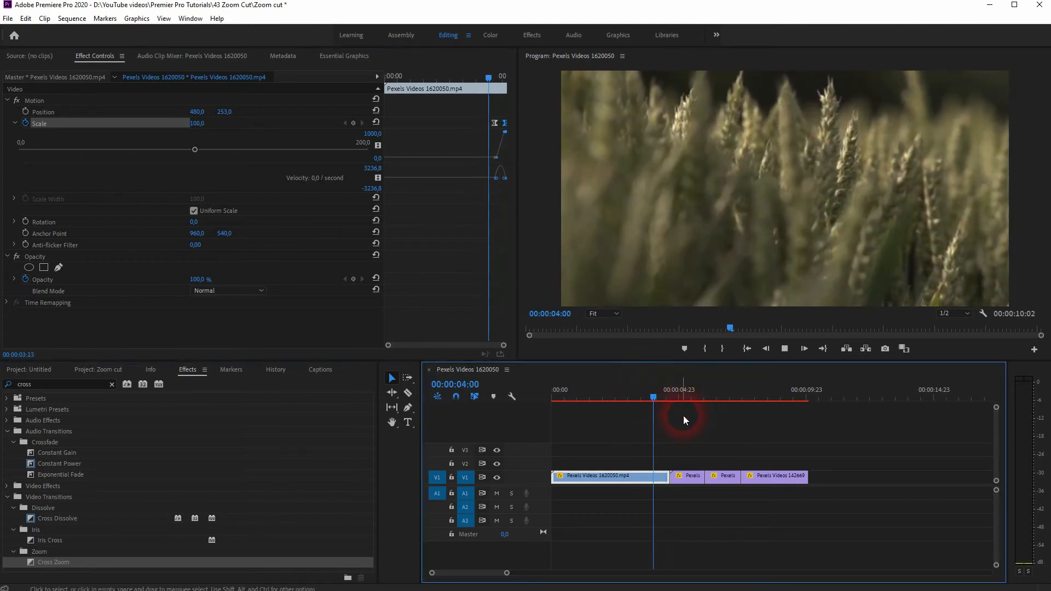
{"action": "key", "text": "space"}
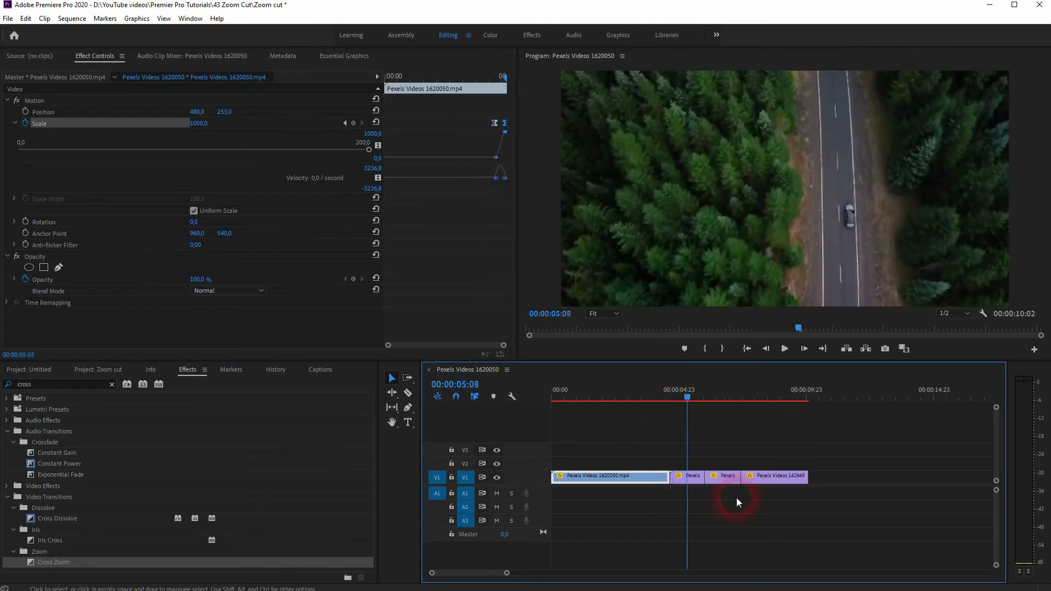
Place Scale keyframes at 00:00:04:16 and 00:00:05:00 on the first segment of the forest road clip.
{"action": "left_click", "coordinate": [685, 392]}
{"action": "left_click", "coordinate": [693, 481]}
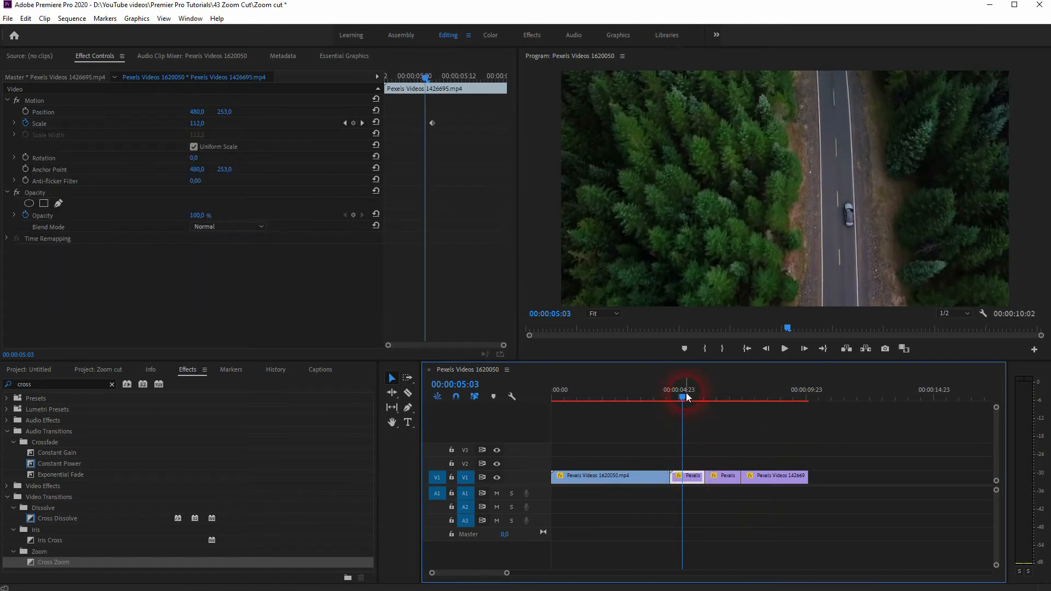
{"action": "left_click_drag", "start_coordinate": [425, 81], "coordinate": [374, 102]}
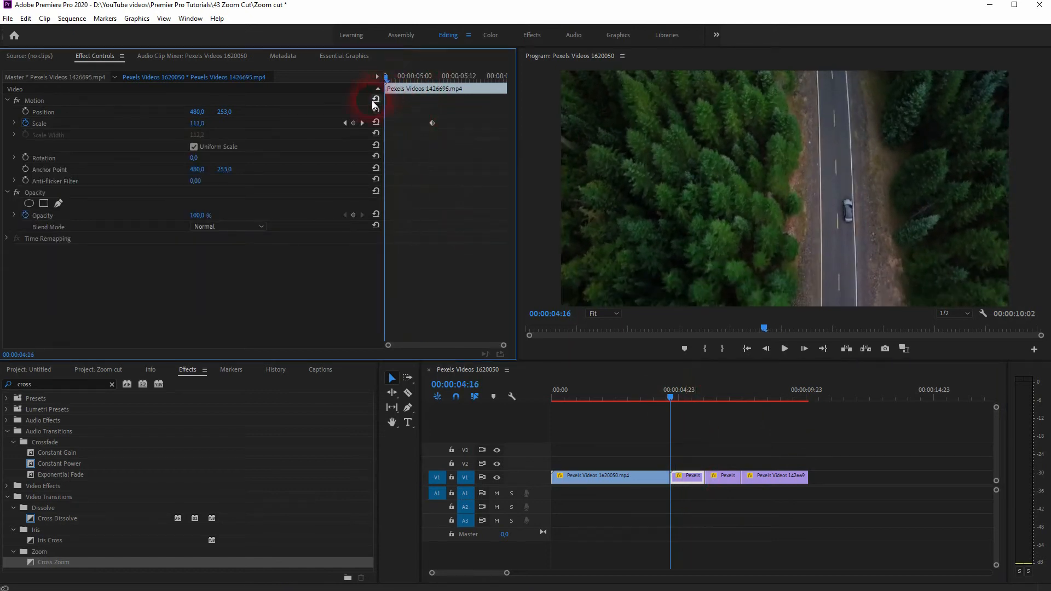
{"action": "left_click", "coordinate": [353, 123]}
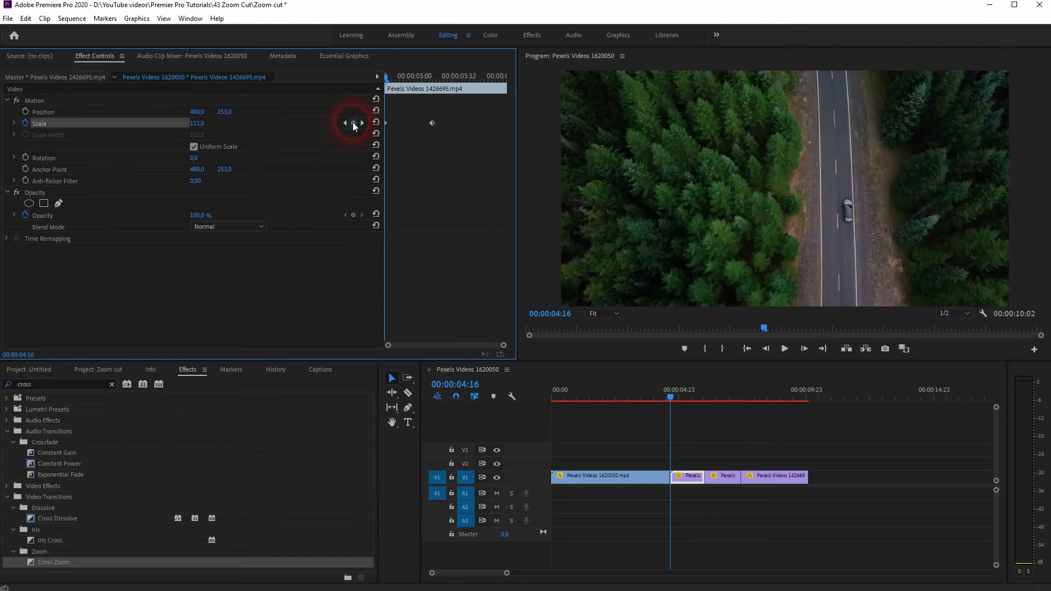
{"action": "left_click_drag", "start_coordinate": [385, 68], "coordinate": [417, 83]}
{"action": "left_click", "coordinate": [346, 122]}
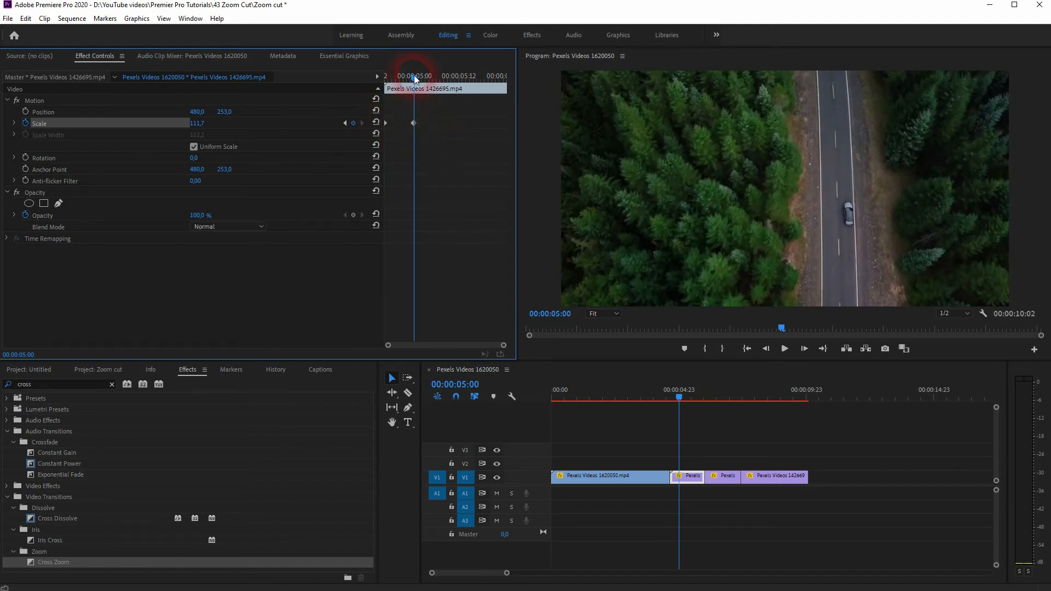
Set the Scale keyframe at the start of the first forest road segment to 1000 and apply Ease Out to it.
{"action": "left_click_drag", "start_coordinate": [413, 77], "coordinate": [375, 74]}
{"action": "left_click", "coordinate": [197, 122]}
{"action": "type", "text": "1000"}
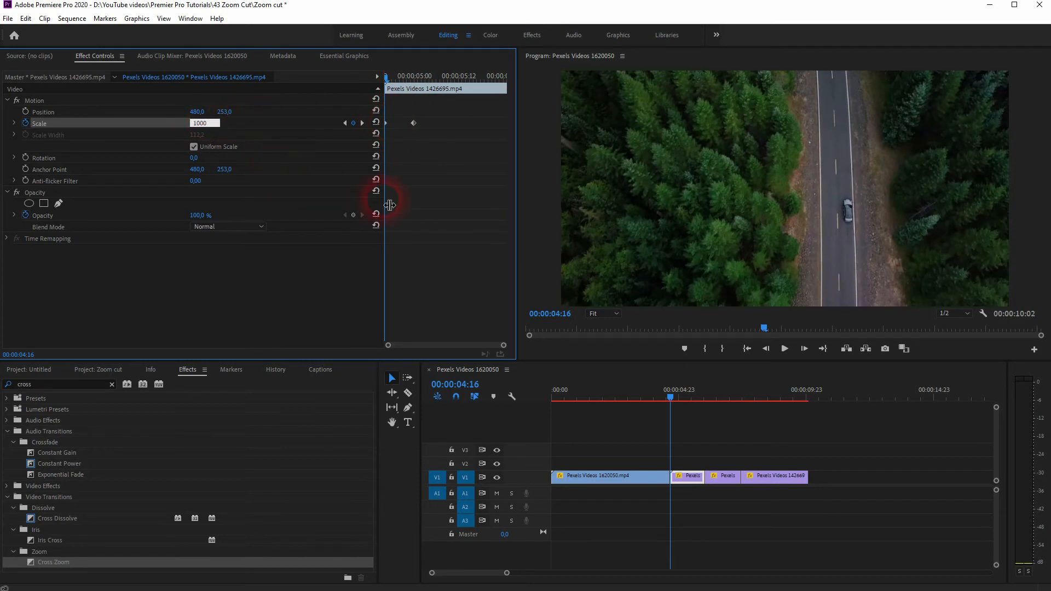
{"action": "key", "text": "Return"}
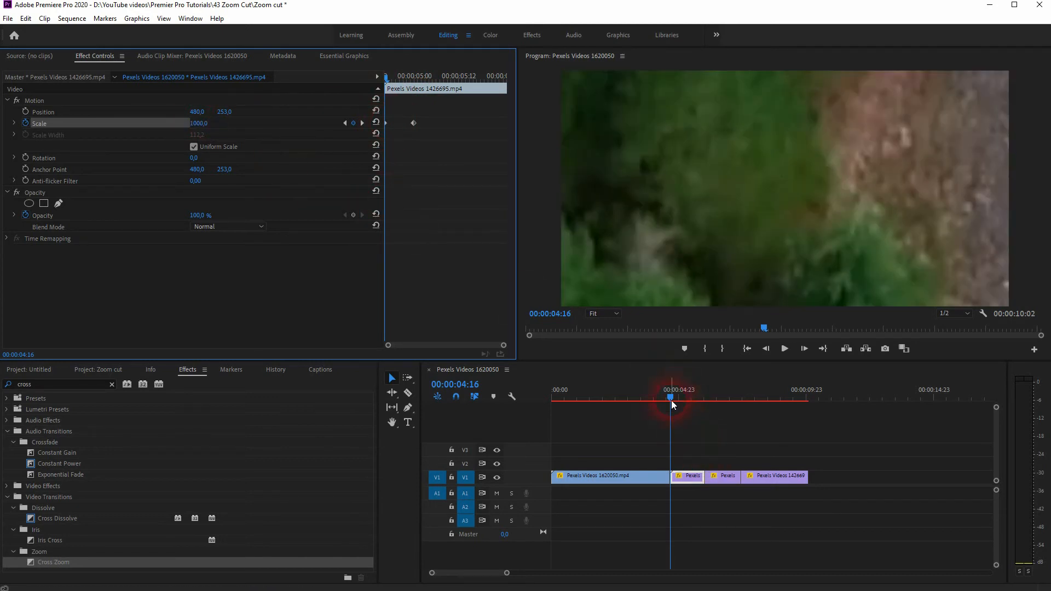
{"action": "right_click", "coordinate": [386, 123]}
{"action": "left_click", "coordinate": [450, 290]}
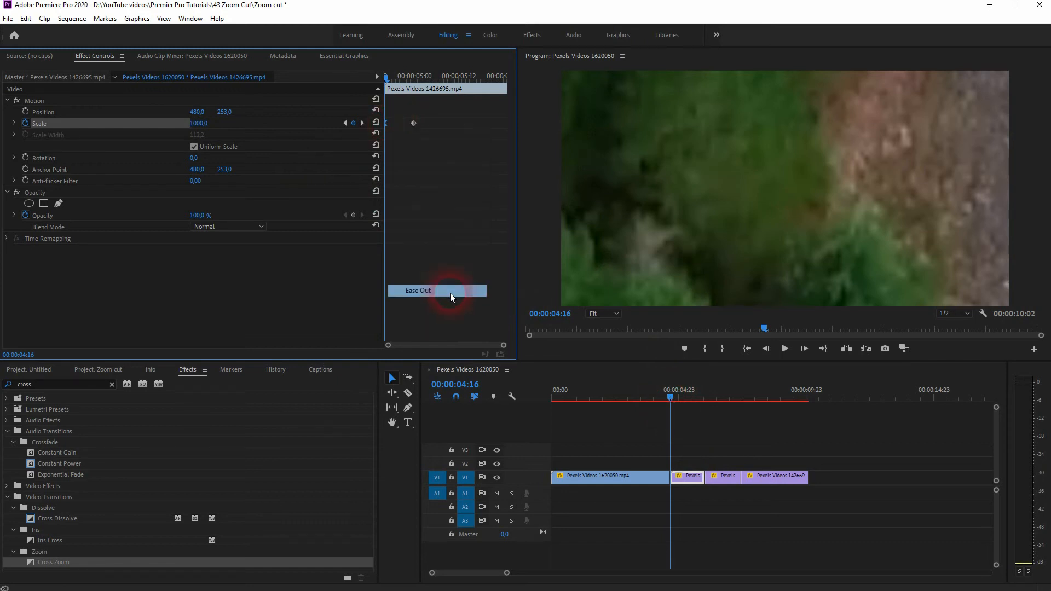
Apply Ease Out to the ending Scale keyframe of the first forest road segment, then play back the transition from before the cut.
{"action": "right_click", "coordinate": [412, 123]}
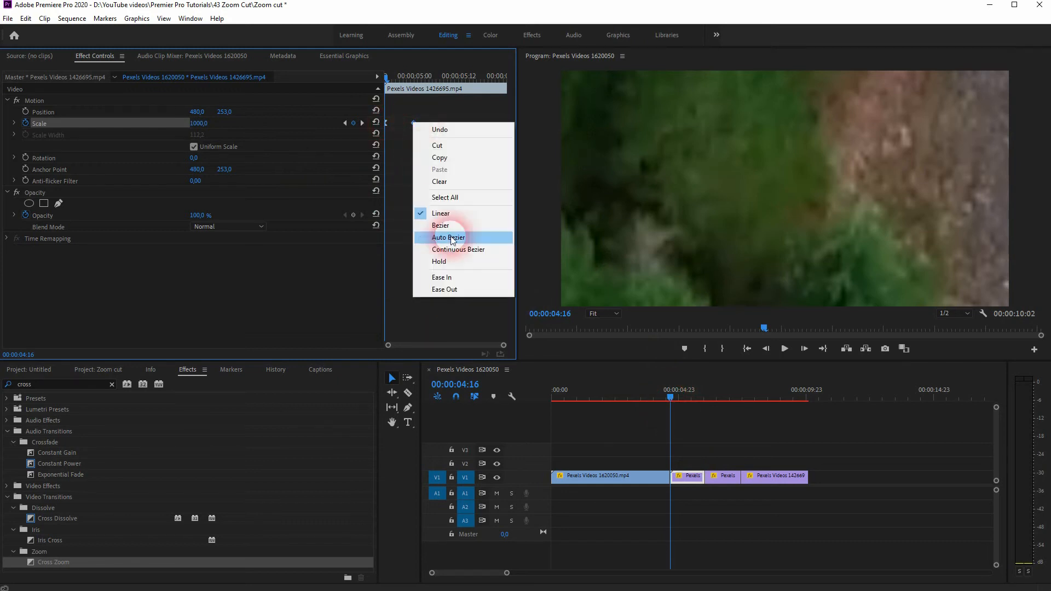
{"action": "left_click", "coordinate": [469, 288]}
{"action": "left_click_drag", "start_coordinate": [669, 397], "coordinate": [642, 399]}
{"action": "key", "text": "space"}
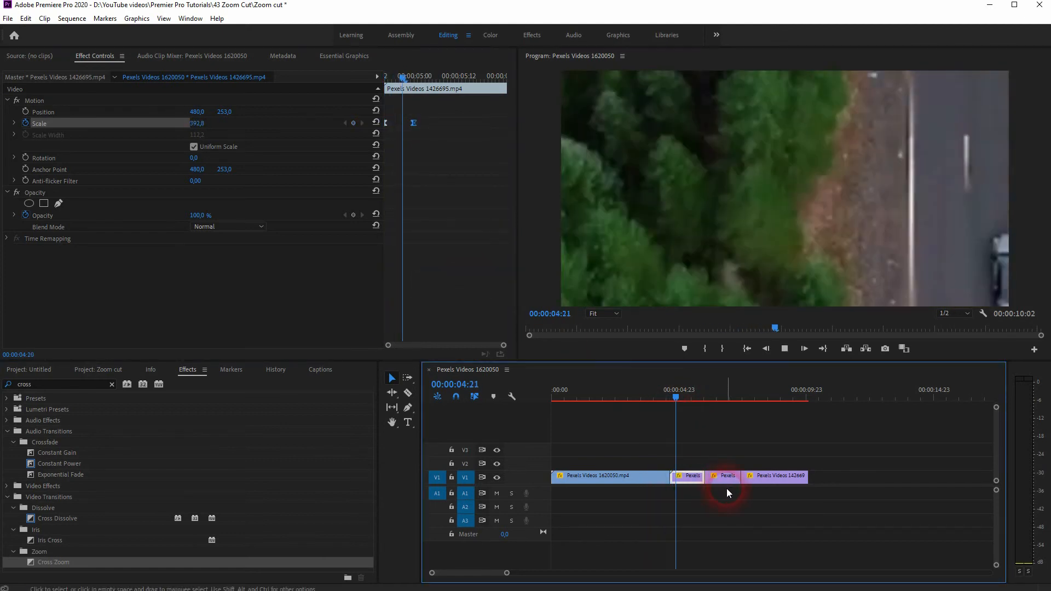
{"action": "left_click", "coordinate": [693, 389]}
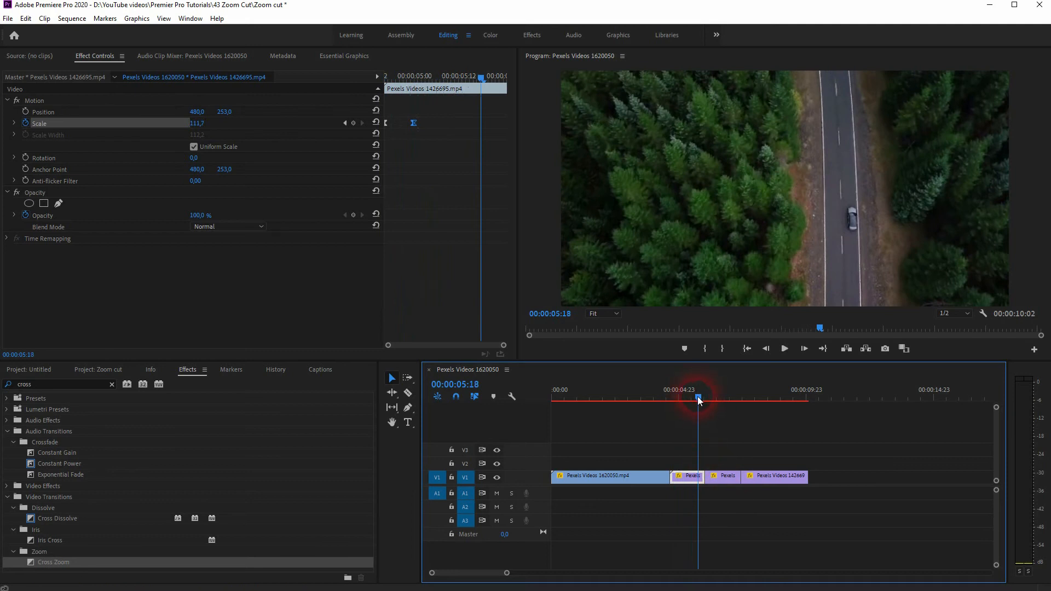
Move the first forest road segment's ending Scale keyframe to 00:00:05:05 and play back the slower zoom-out across the cut.
{"action": "left_click_drag", "start_coordinate": [698, 400], "coordinate": [662, 402]}
{"action": "left_click", "coordinate": [336, 78]}
{"action": "mouse_move", "coordinate": [420, 127]}
{"action": "left_mouse_down"}
{"action": "mouse_move", "coordinate": [412, 120]}
{"action": "mouse_move", "coordinate": [435, 123]}
{"action": "left_mouse_up"}
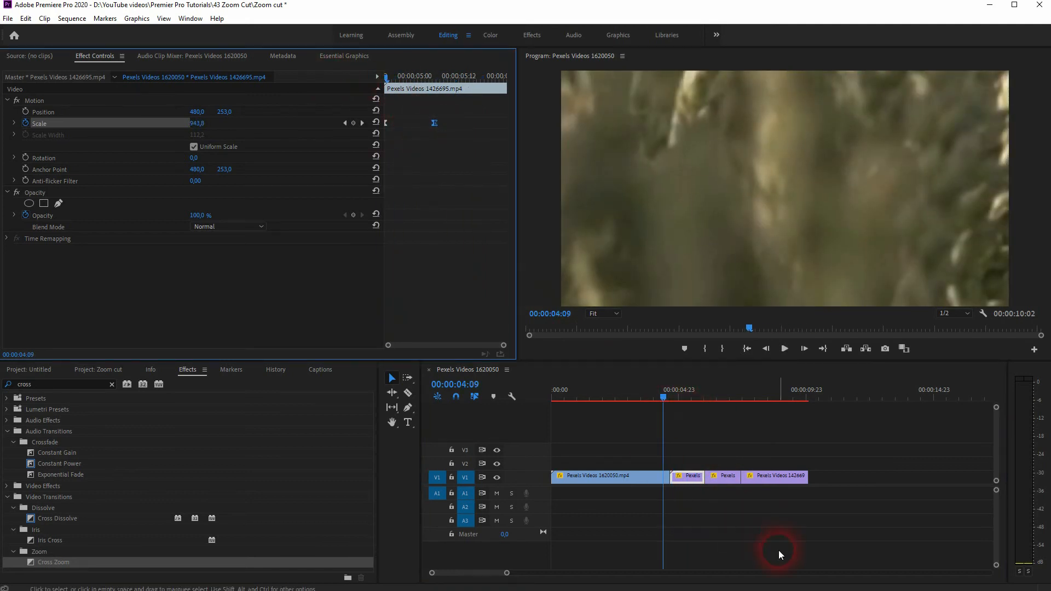
{"action": "left_click", "coordinate": [664, 396]}
{"action": "key", "text": "space"}
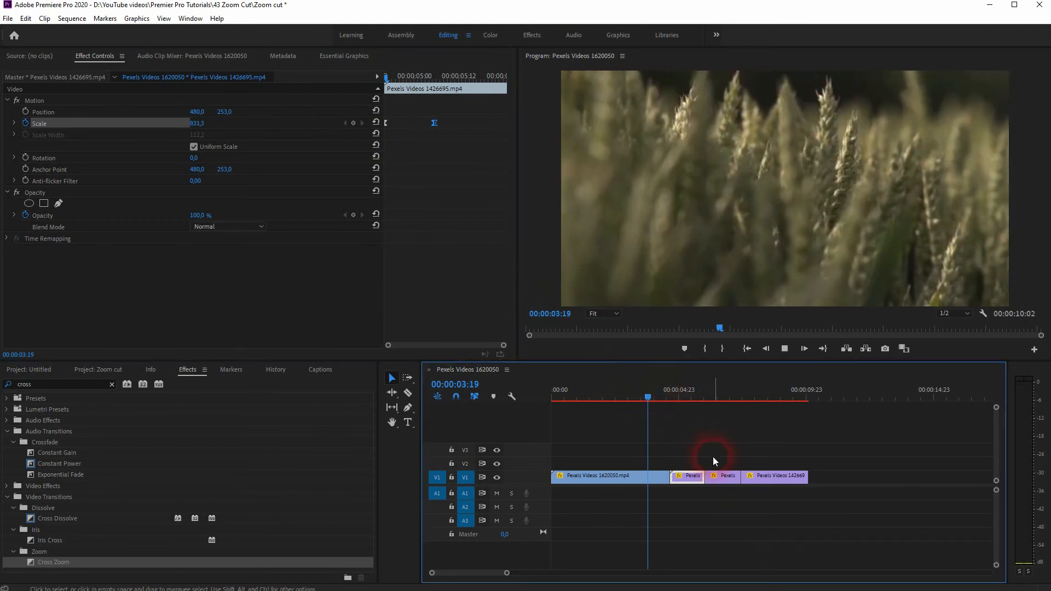
{"action": "key", "text": "space"}
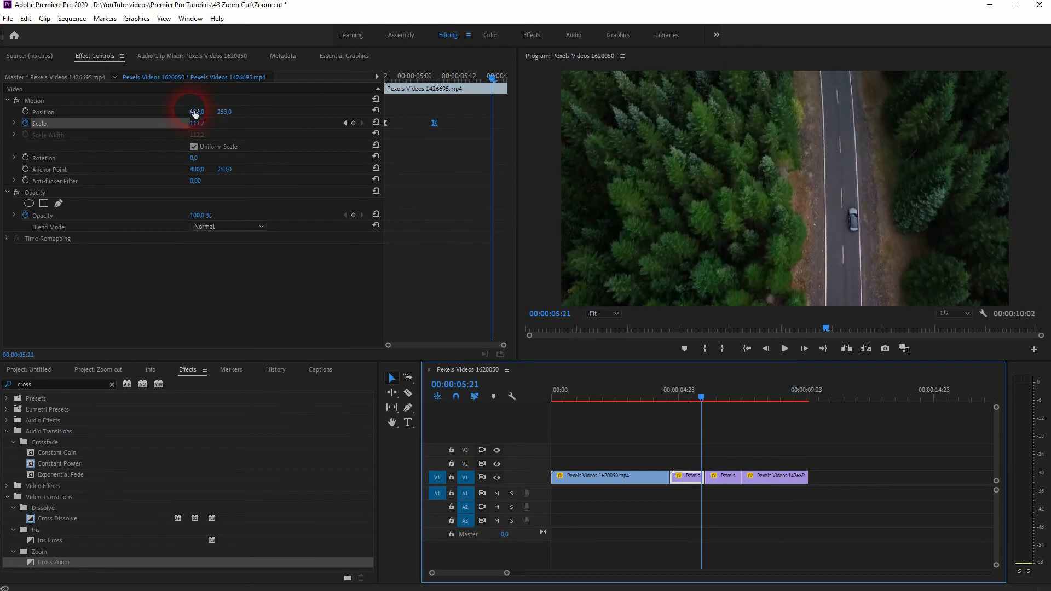
Add Position keyframes to the first forest road segment at 00:00:05:05 and at its start, 00:00:04:16.
{"action": "left_click_drag", "start_coordinate": [699, 400], "coordinate": [673, 400]}
{"action": "left_click", "coordinate": [362, 122]}
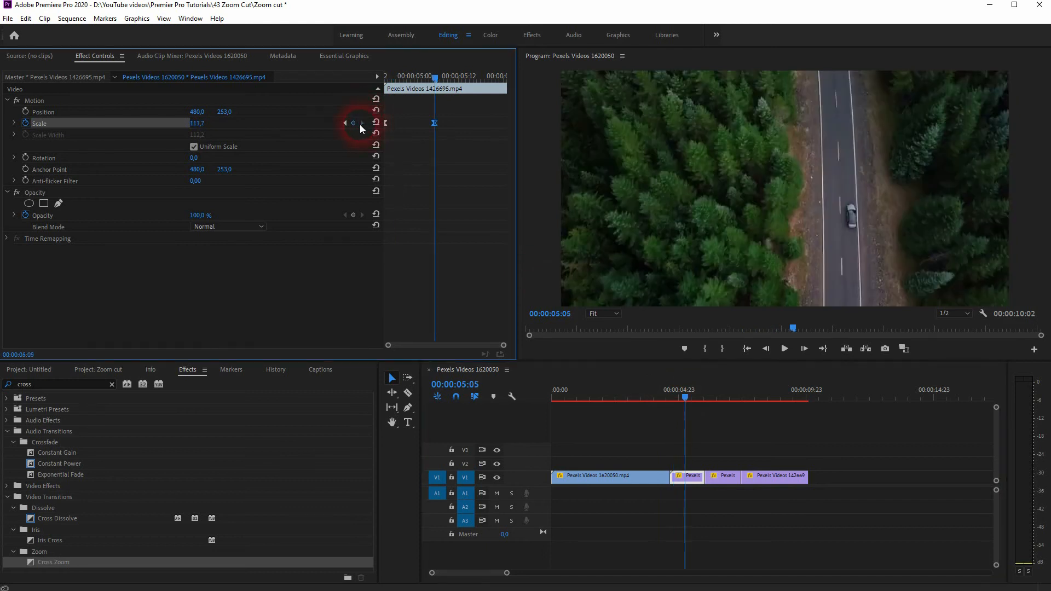
{"action": "left_click", "coordinate": [25, 111]}
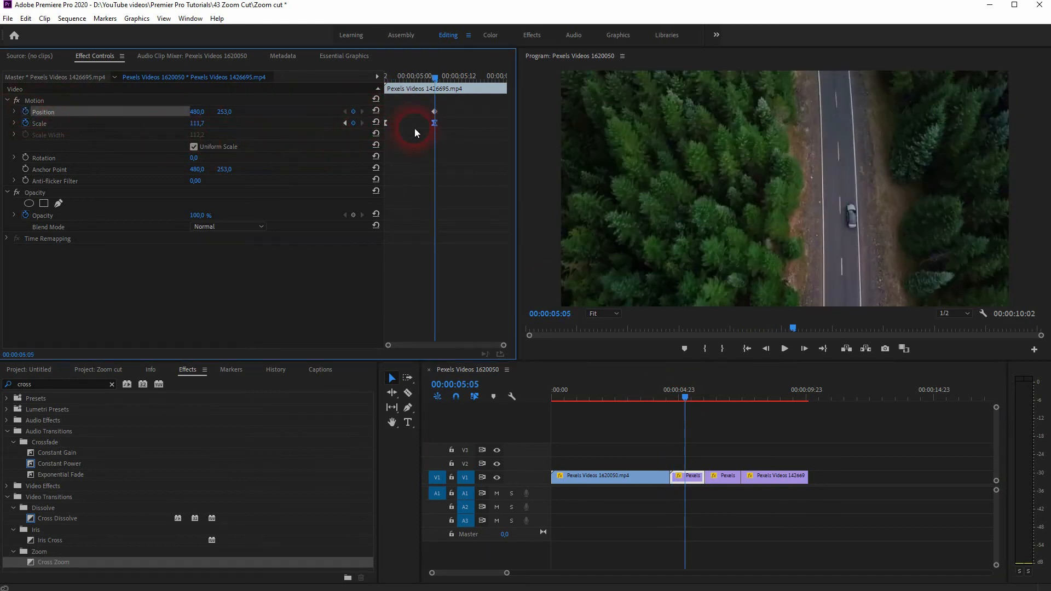
{"action": "left_click_drag", "start_coordinate": [433, 82], "coordinate": [354, 106]}
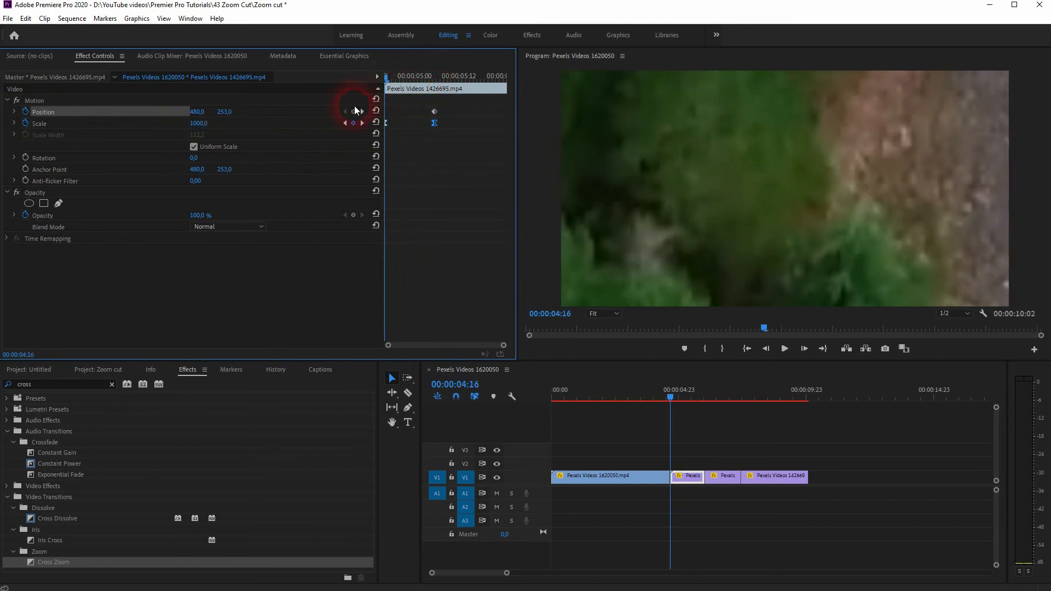
{"action": "left_click", "coordinate": [354, 111]}
Set the Position keyframe at the segment's start to -721, -164 to frame the car, then play back the transition.
{"action": "left_click_drag", "start_coordinate": [199, 113], "coordinate": [0, 113]}
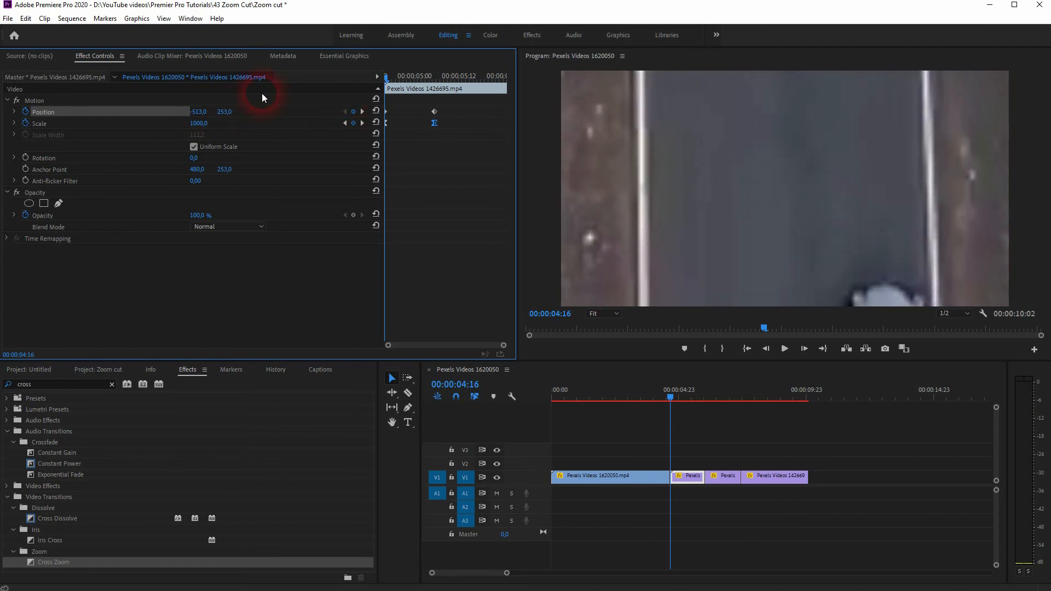
{"action": "left_click_drag", "start_coordinate": [230, 112], "coordinate": [175, 116]}
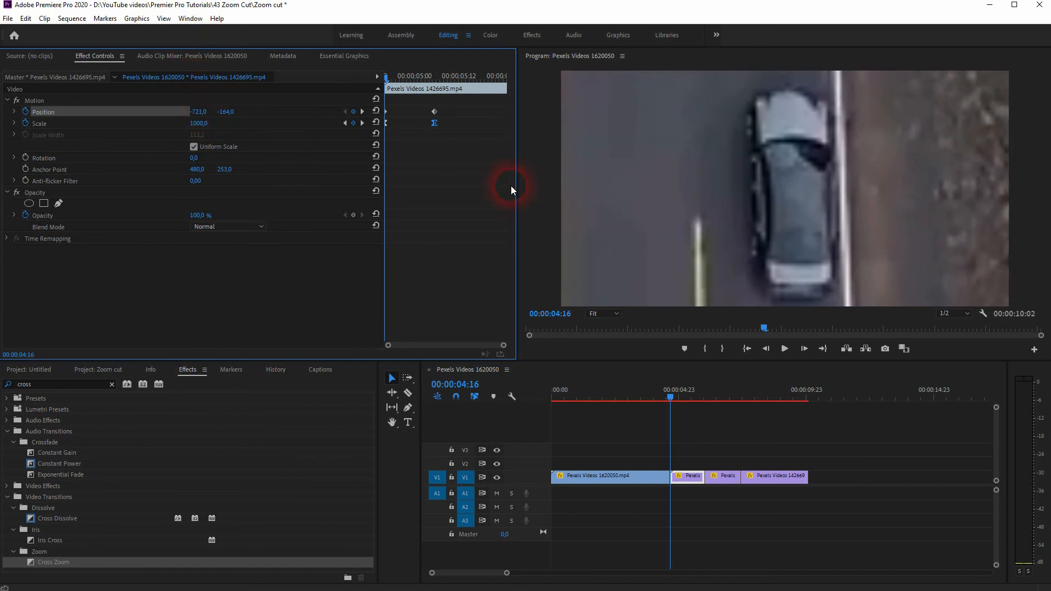
{"action": "left_click_drag", "start_coordinate": [669, 397], "coordinate": [639, 402]}
{"action": "key", "text": "space"}
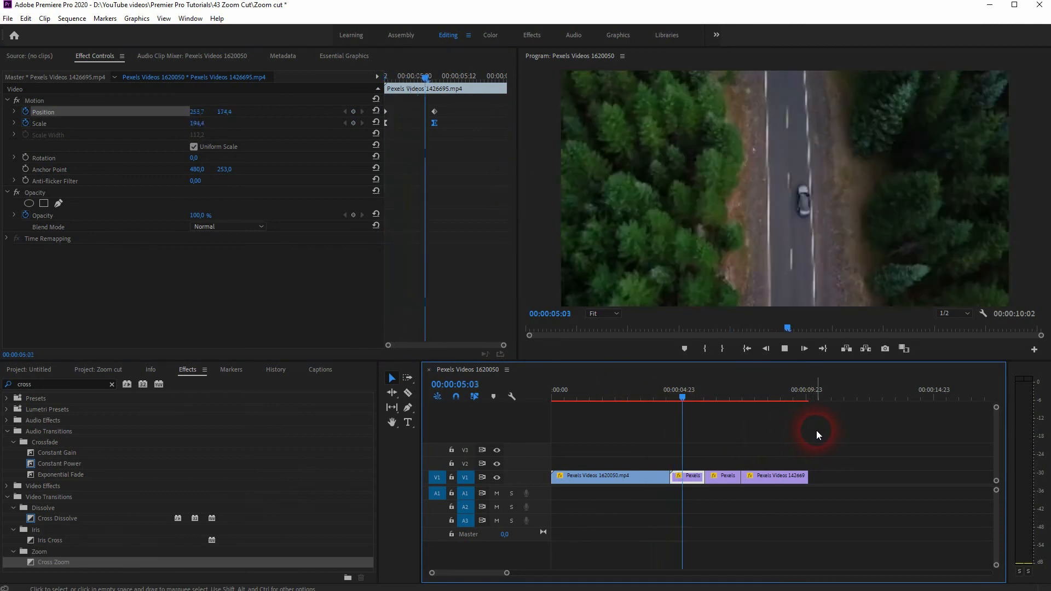
{"action": "key", "text": "space"}
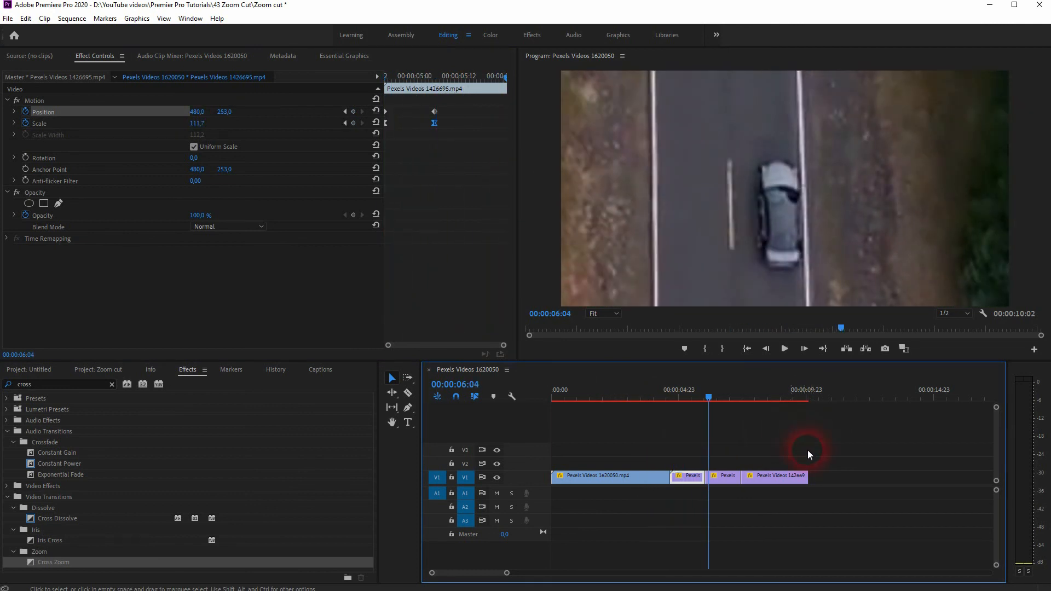
Delete the second and third forest road segments from the sequence and return the playhead to the remaining forest road segment.
{"action": "left_click", "coordinate": [721, 477]}
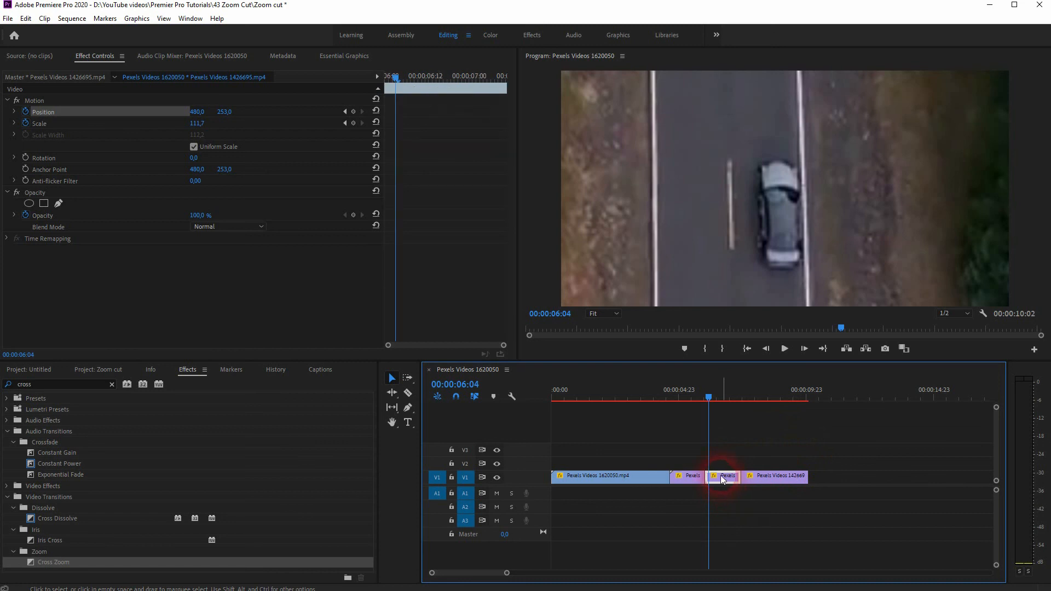
{"action": "key", "text": "Delete"}
{"action": "left_click", "coordinate": [763, 477]}
{"action": "key", "text": "Delete"}
{"action": "left_click_drag", "start_coordinate": [711, 400], "coordinate": [702, 433]}
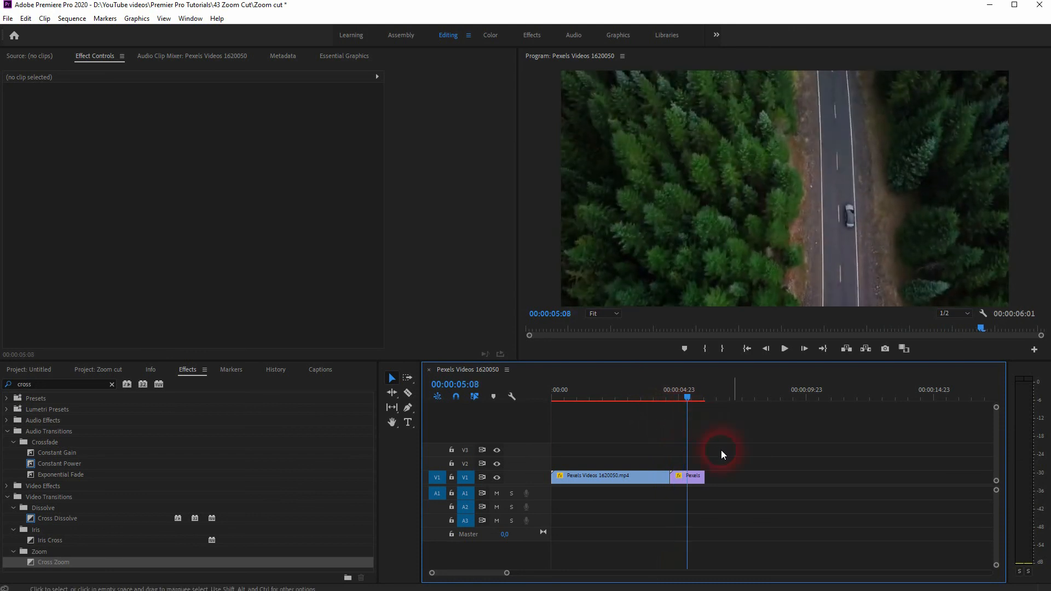